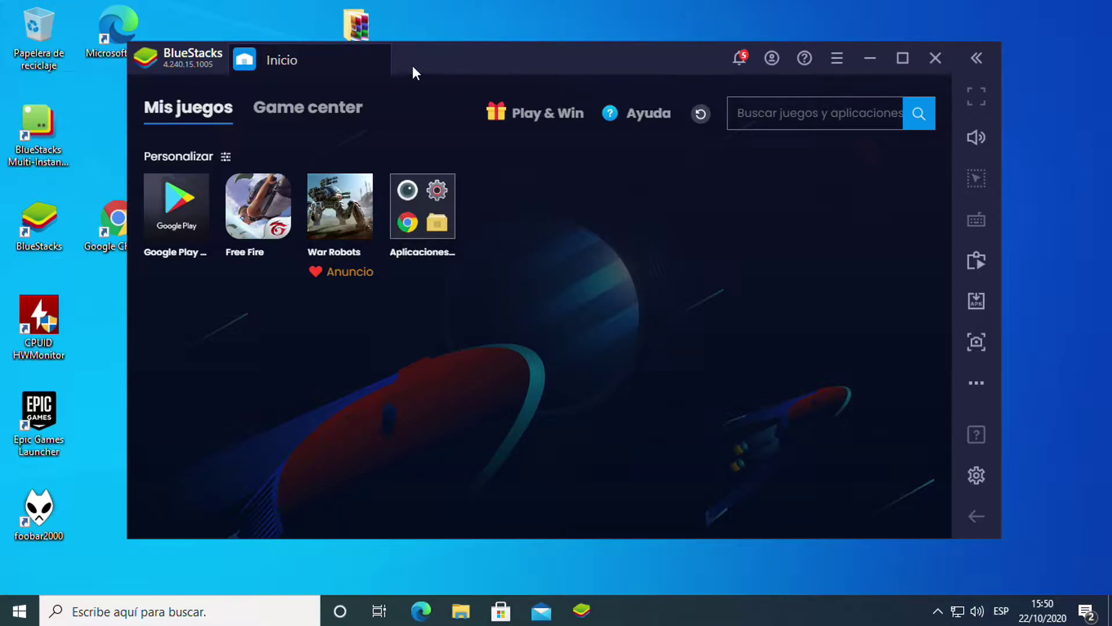
Open the BSTweaker5 folder inside the desktop's MSI folder, with the folder window restored to a smaller size
left_click_drag(443, 63, 402, 91)
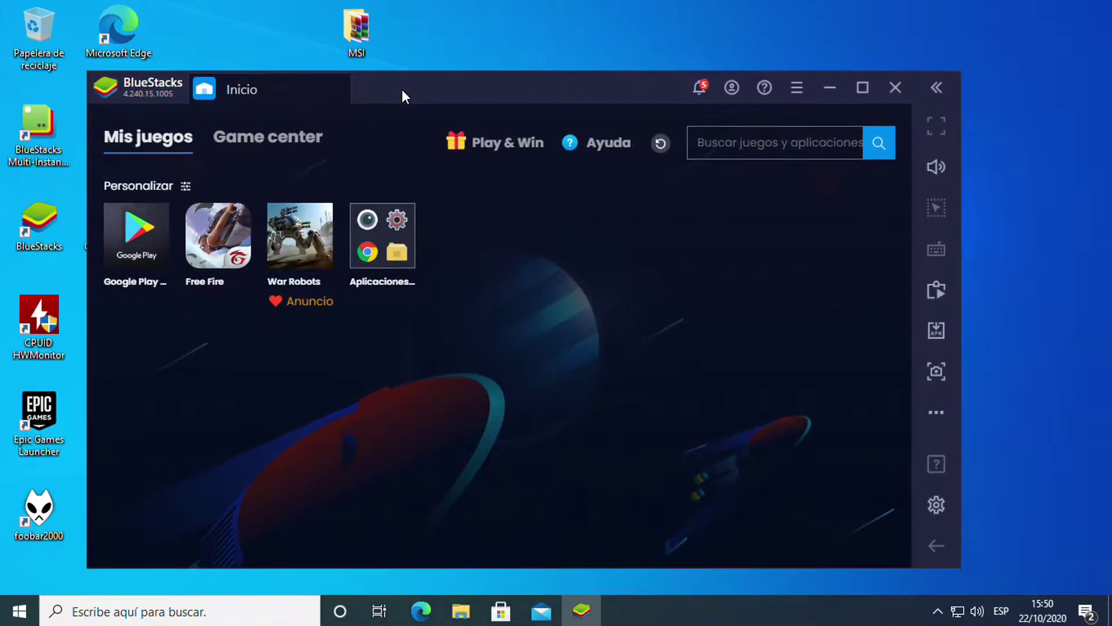
double_click(356, 28)
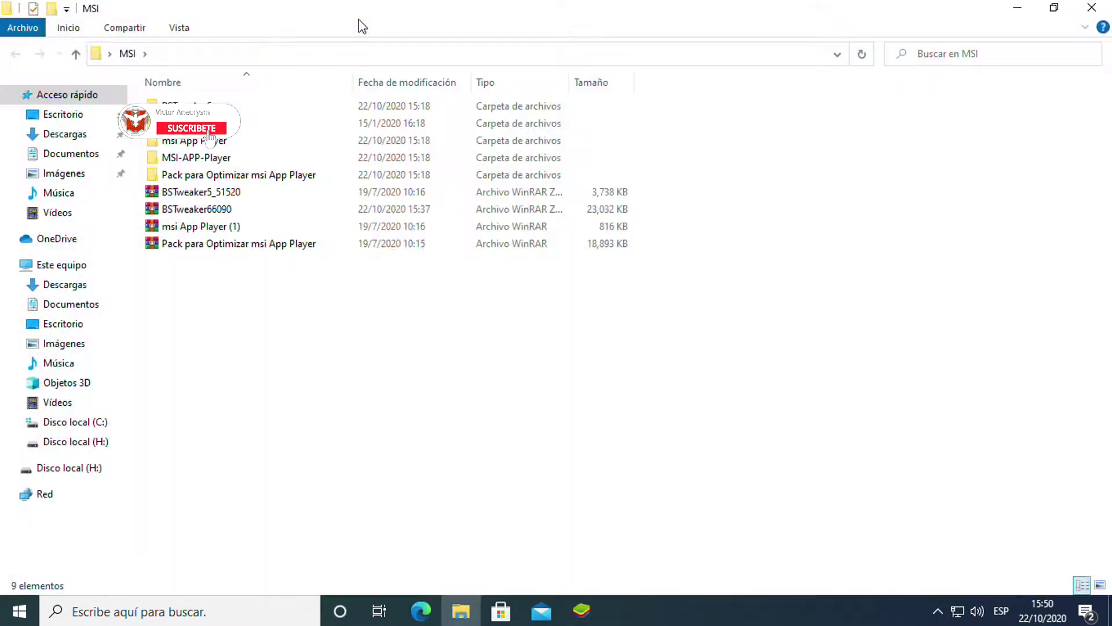
double_click(389, 17)
left_click_drag(554, 99, 672, 39)
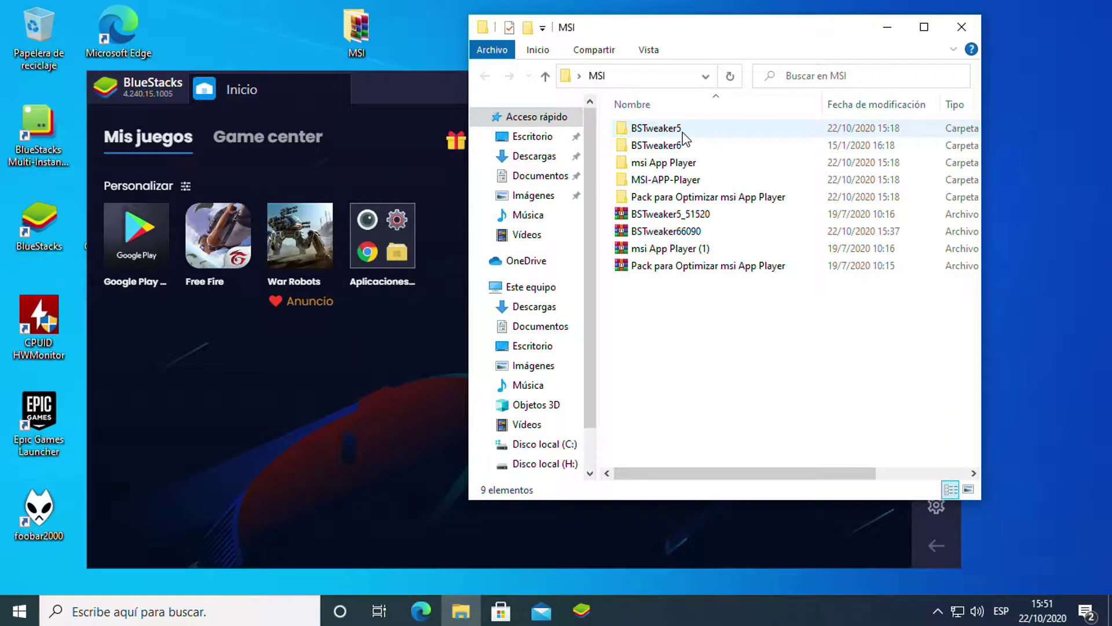
double_click(668, 134)
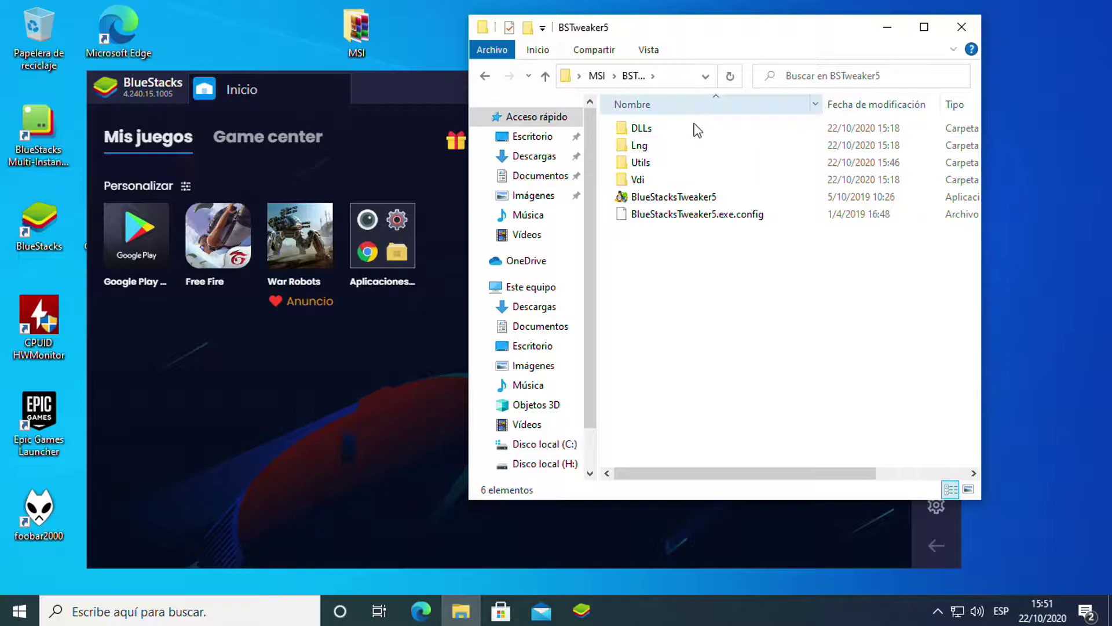
Run BlueStacksTweaker5 as administrator, allow it to make changes, and move its window toward the centre of the desktop
right_click(689, 198)
left_click(704, 175)
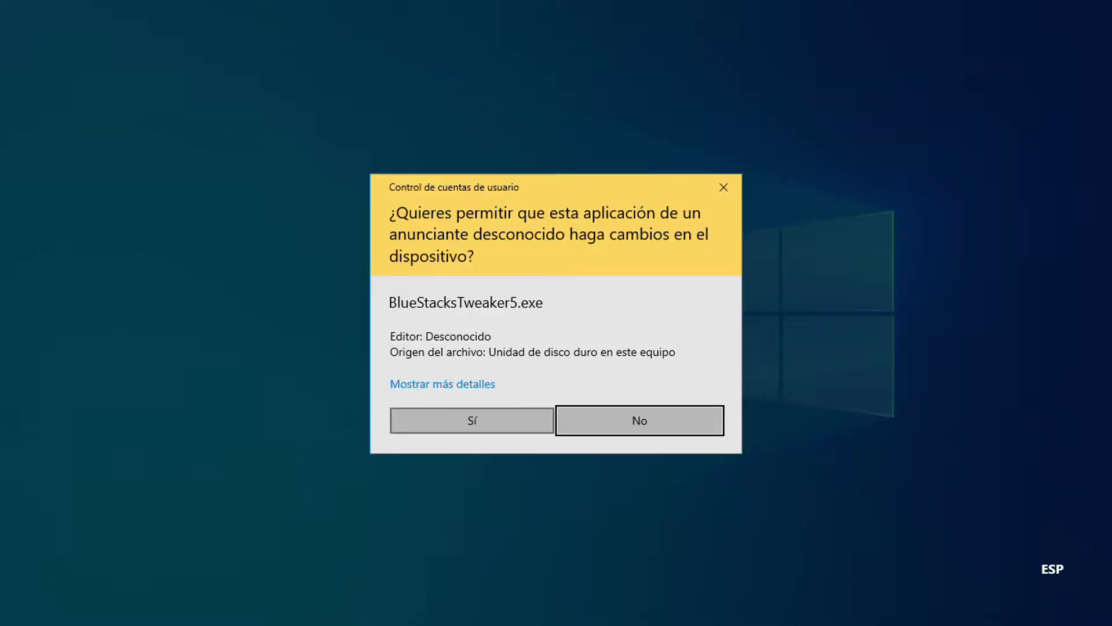
left_click(472, 420)
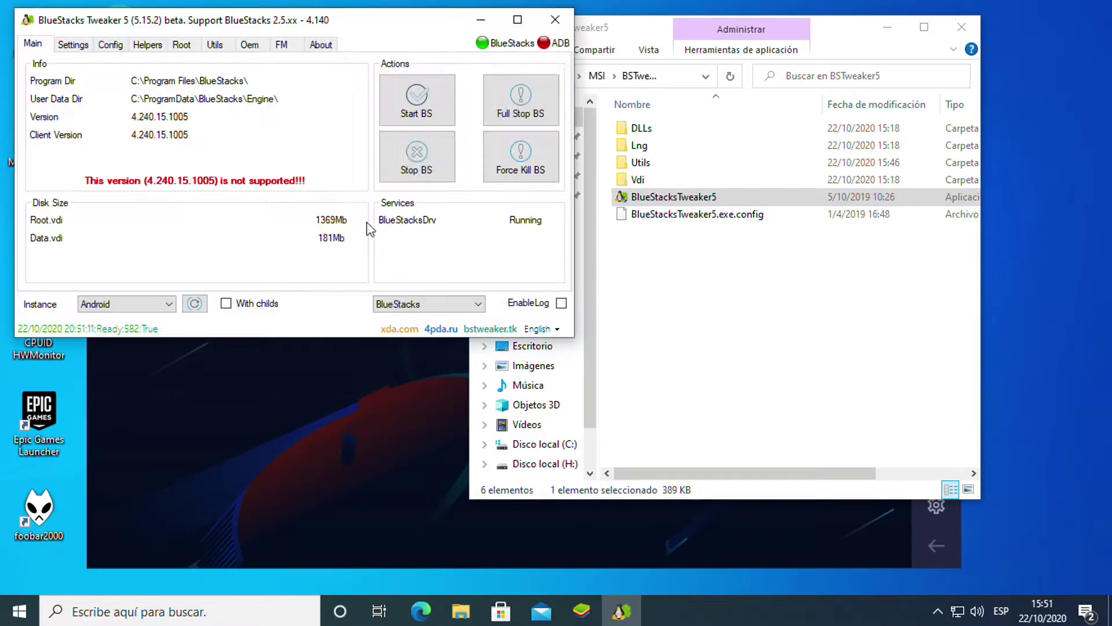
left_click_drag(383, 31, 637, 169)
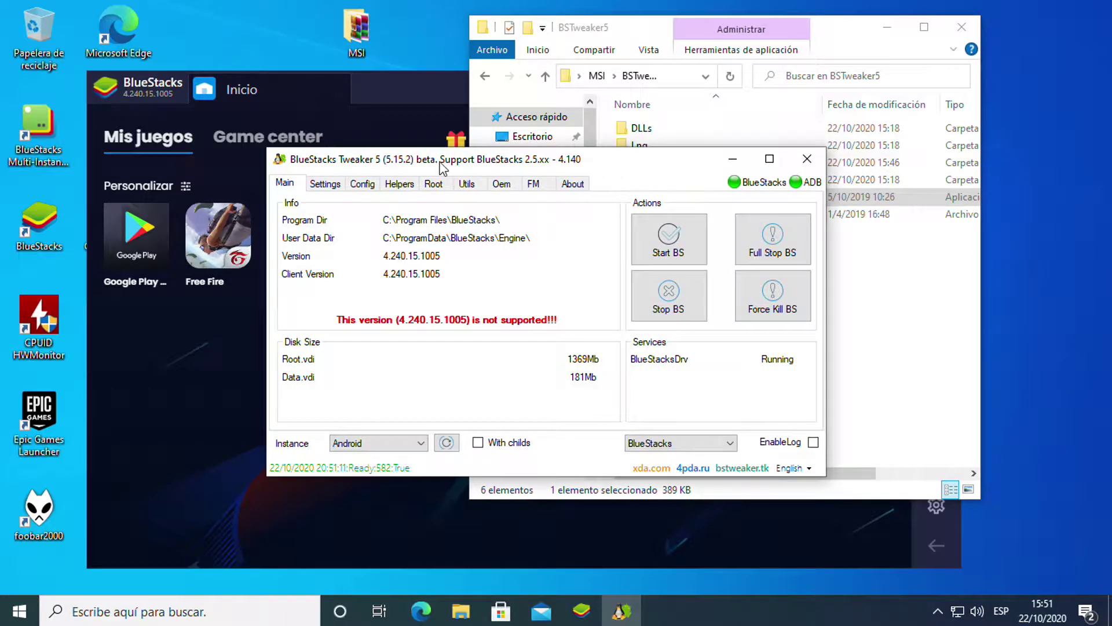
Force-kill BlueStacks in the tweaker and unlock root for the Android instance
left_click(788, 314)
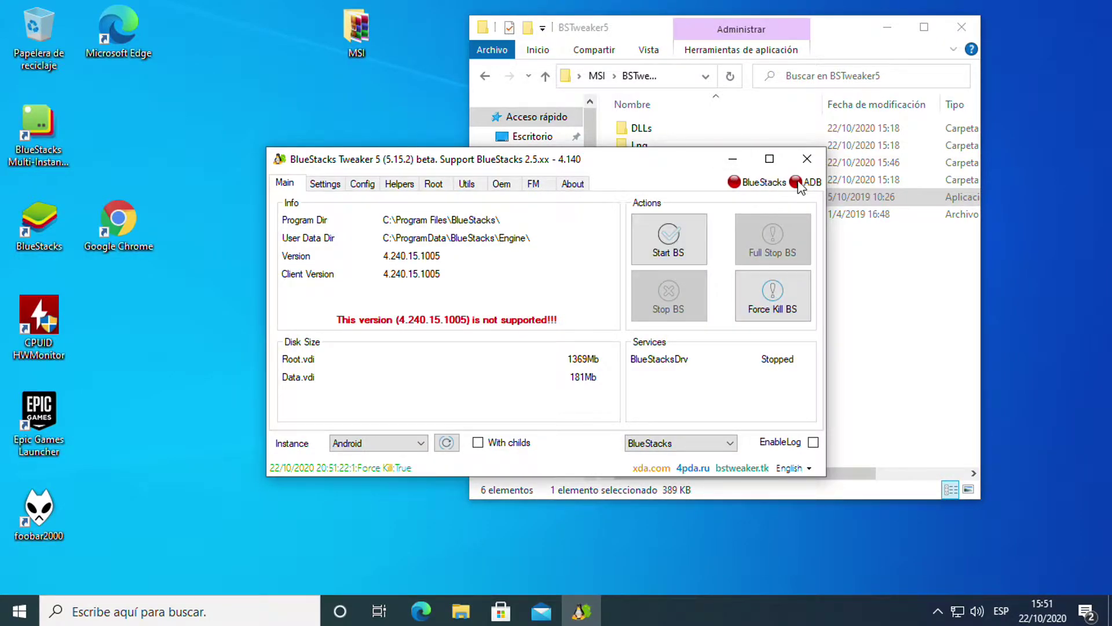
left_click(436, 183)
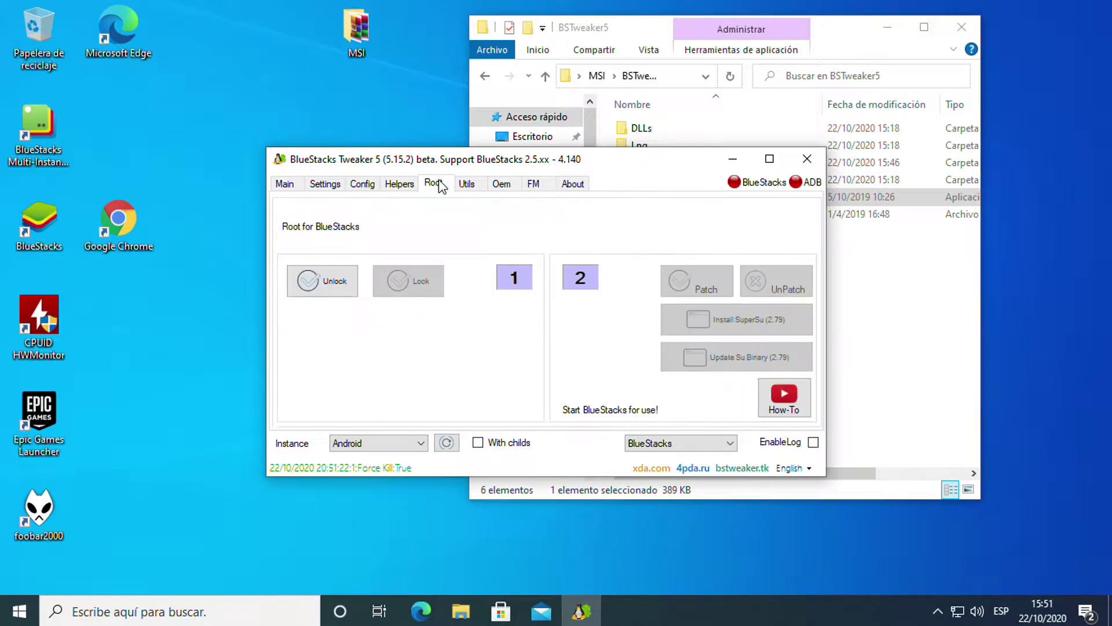
left_click(330, 287)
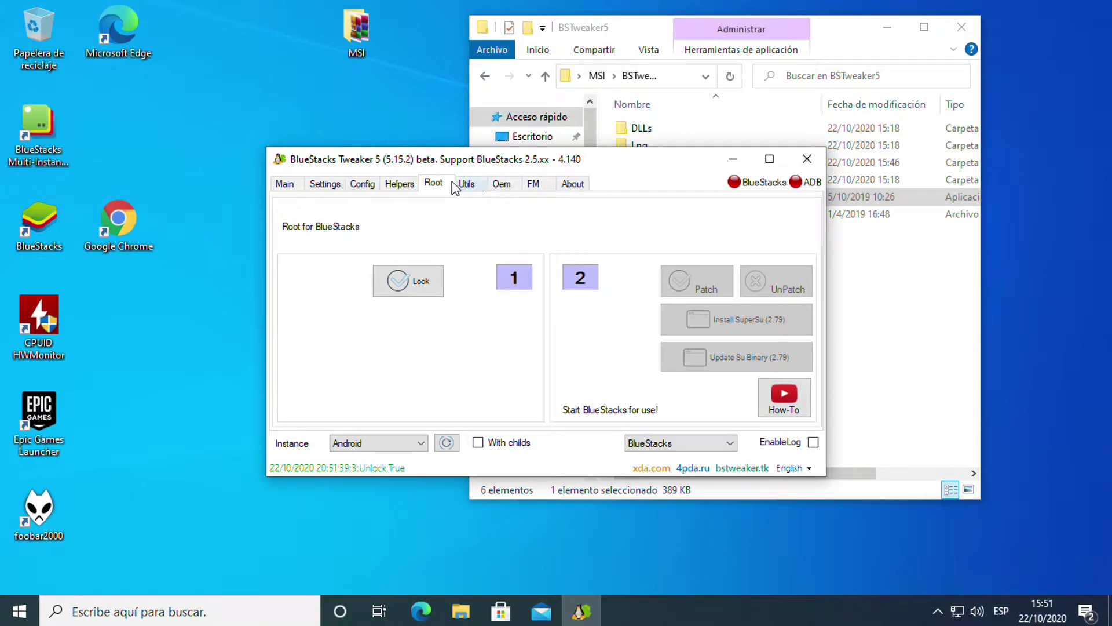
Start BlueStacks again from the tweaker and bring the tweaker window back to the front
left_click(295, 184)
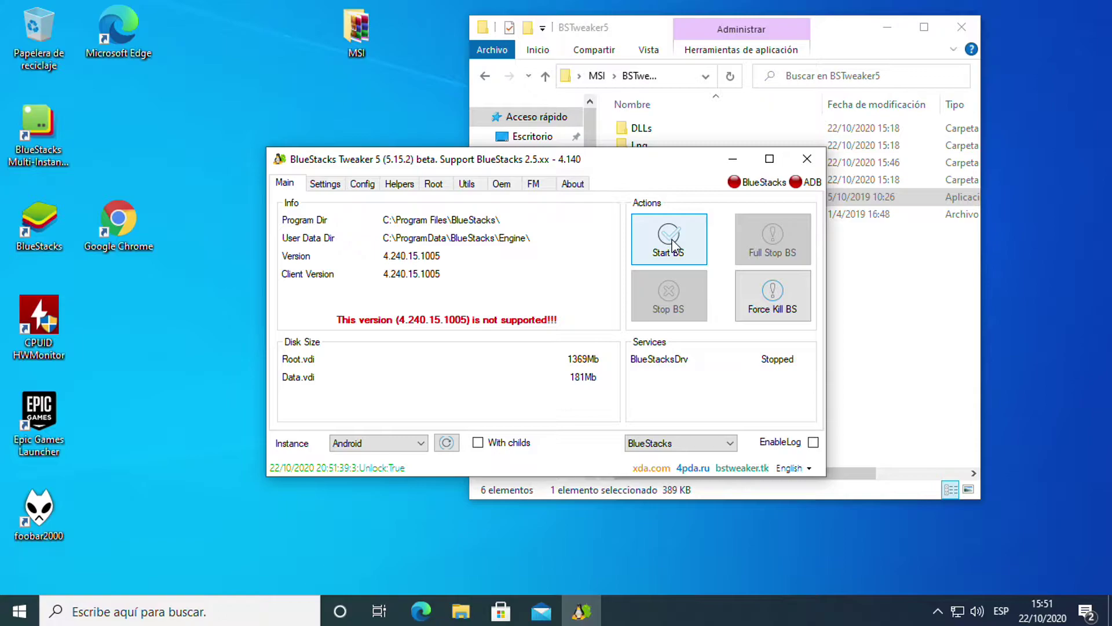
left_click(695, 246)
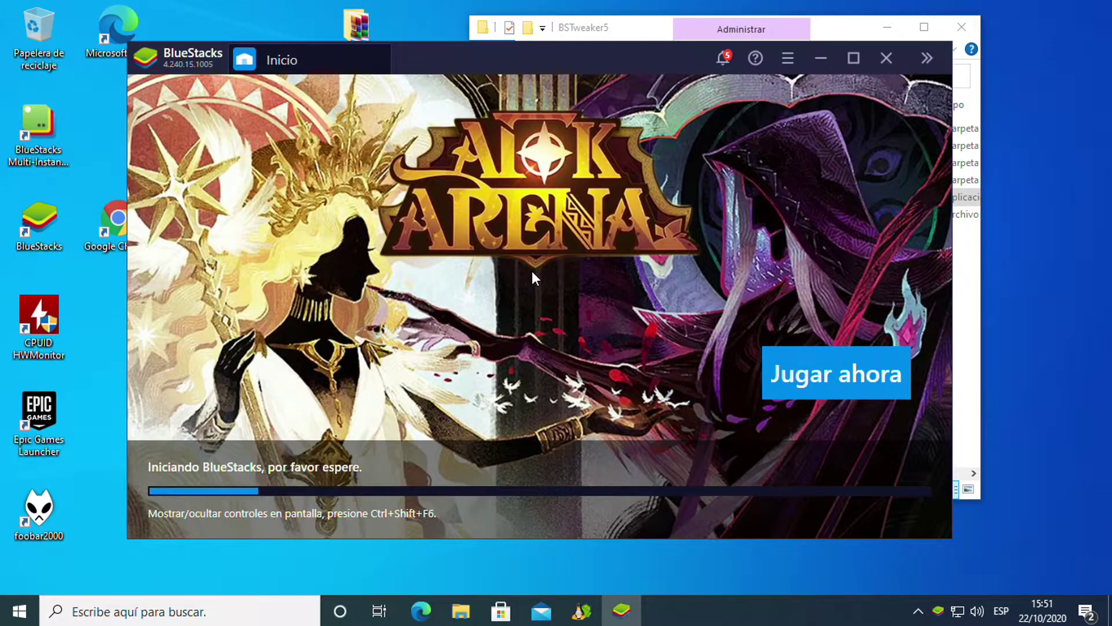
left_click(583, 615)
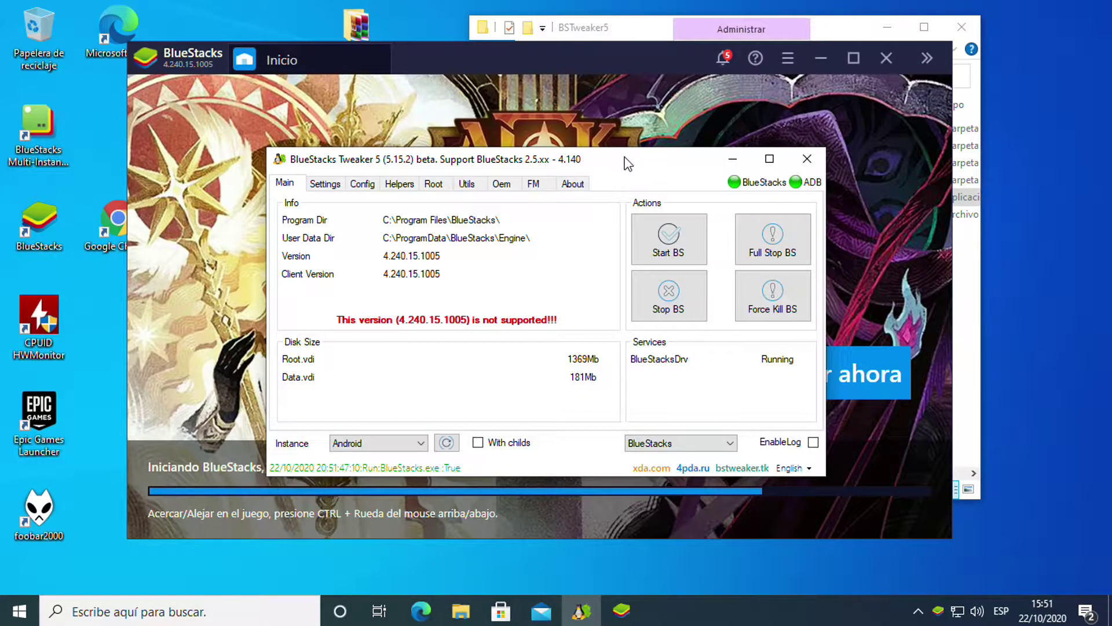
left_click_drag(621, 163, 781, 159)
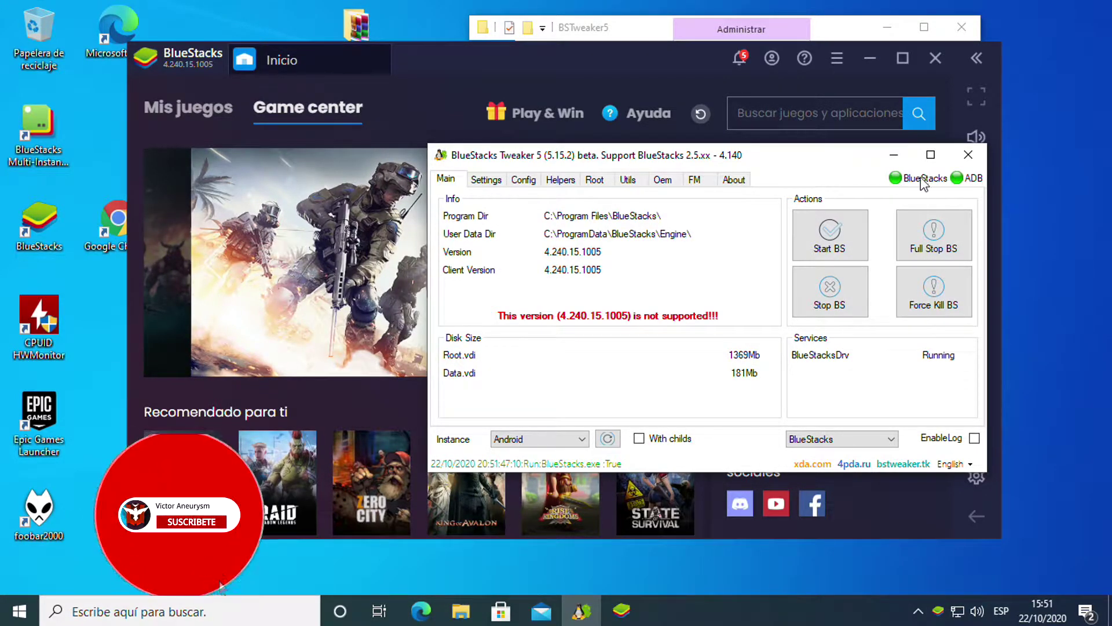
Apply the root patch to the running BlueStacks, repeating it once, and close the tweaker
left_click(594, 180)
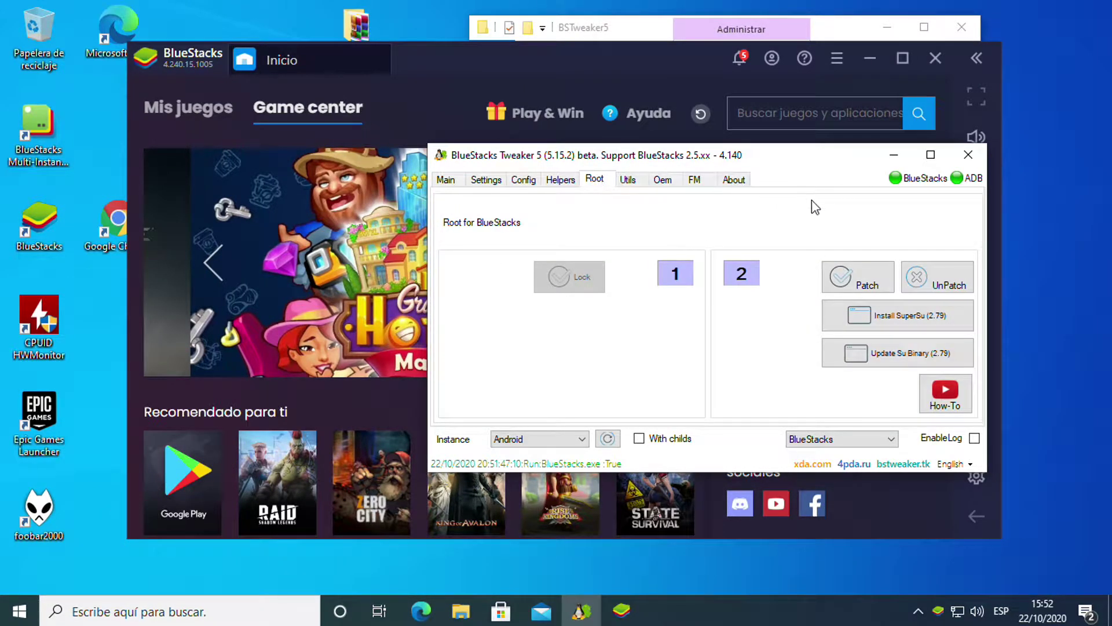
left_click(859, 277)
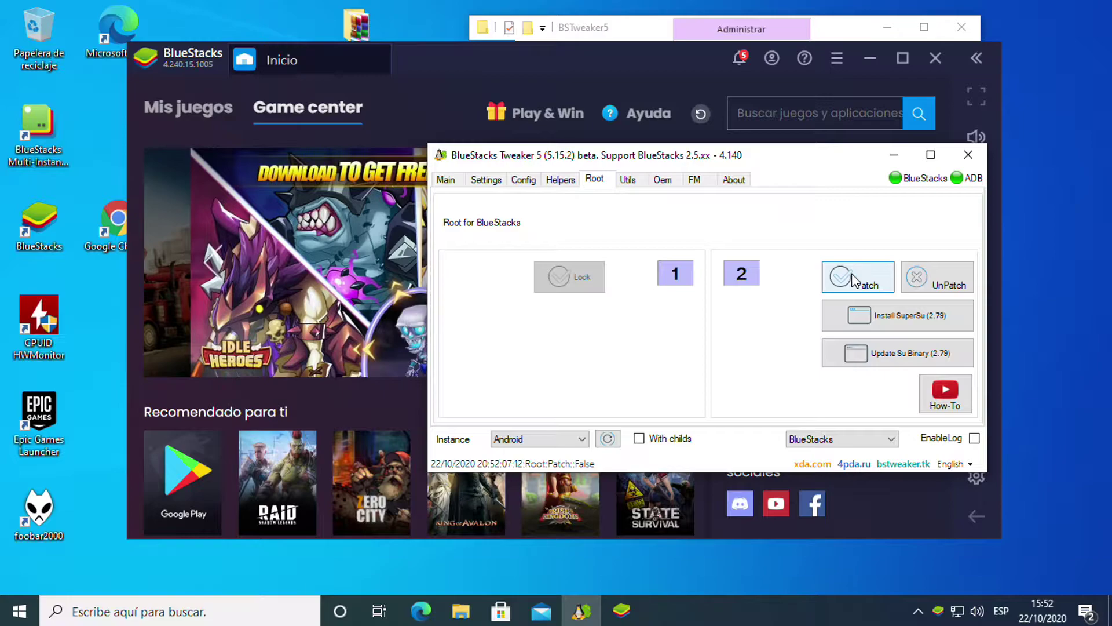
left_click(854, 281)
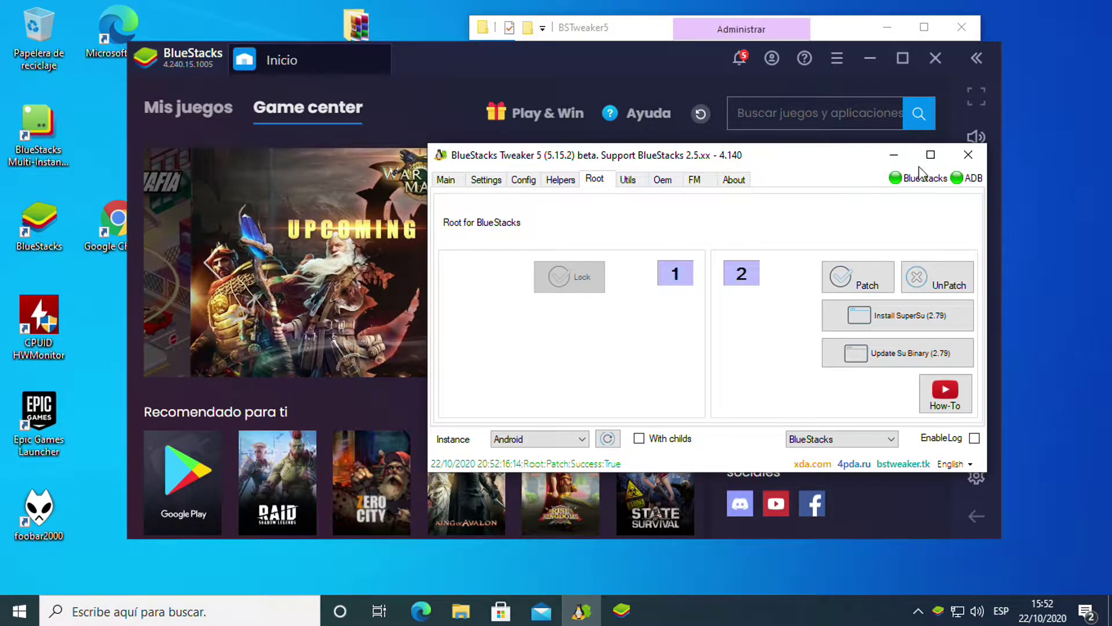
left_click(969, 156)
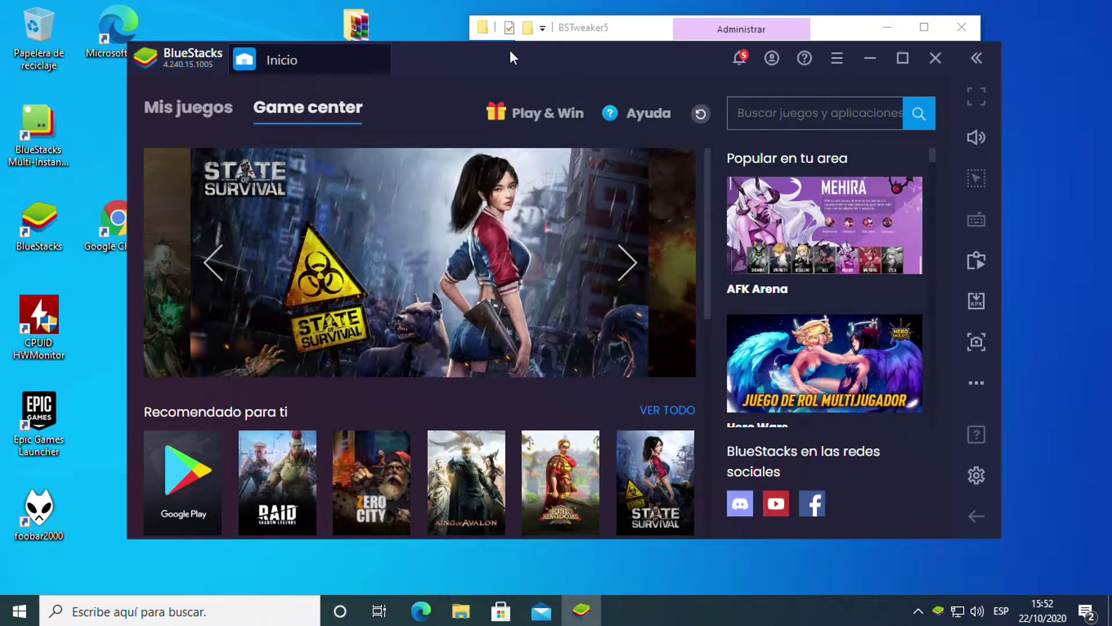
Open the Gestor de medios system app from the Mis juegos page of BlueStacks
left_click(191, 109)
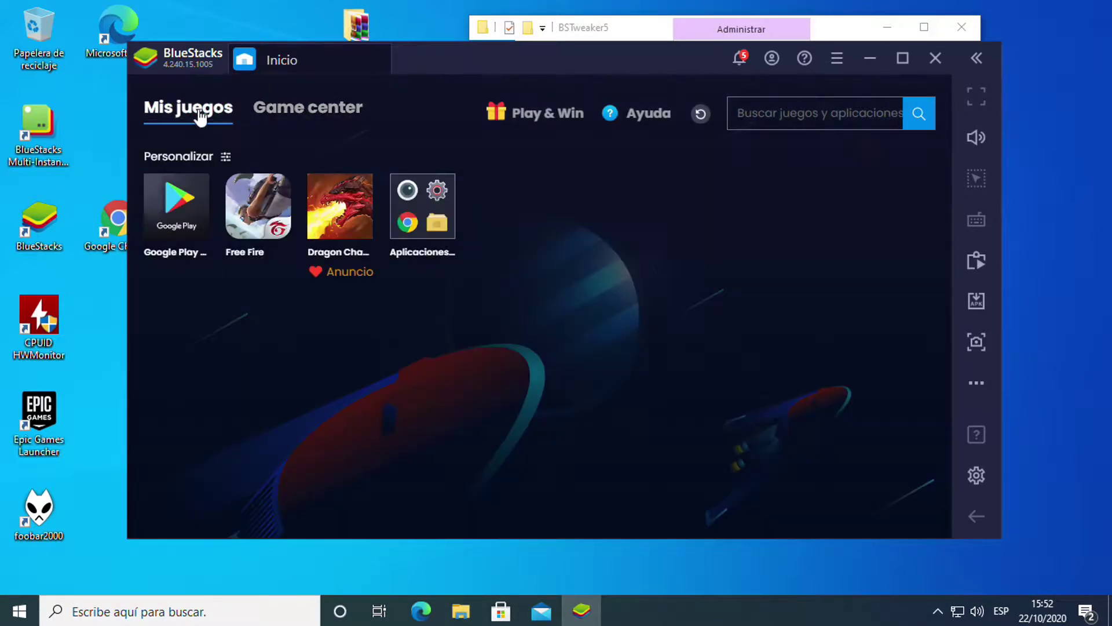
left_click(439, 192)
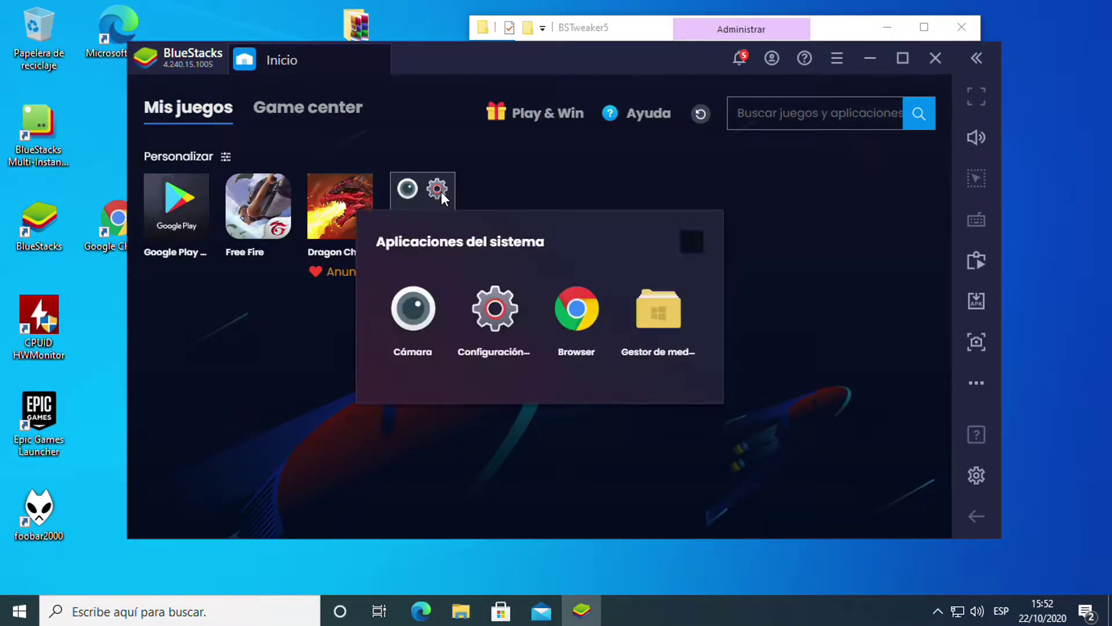
left_click(676, 335)
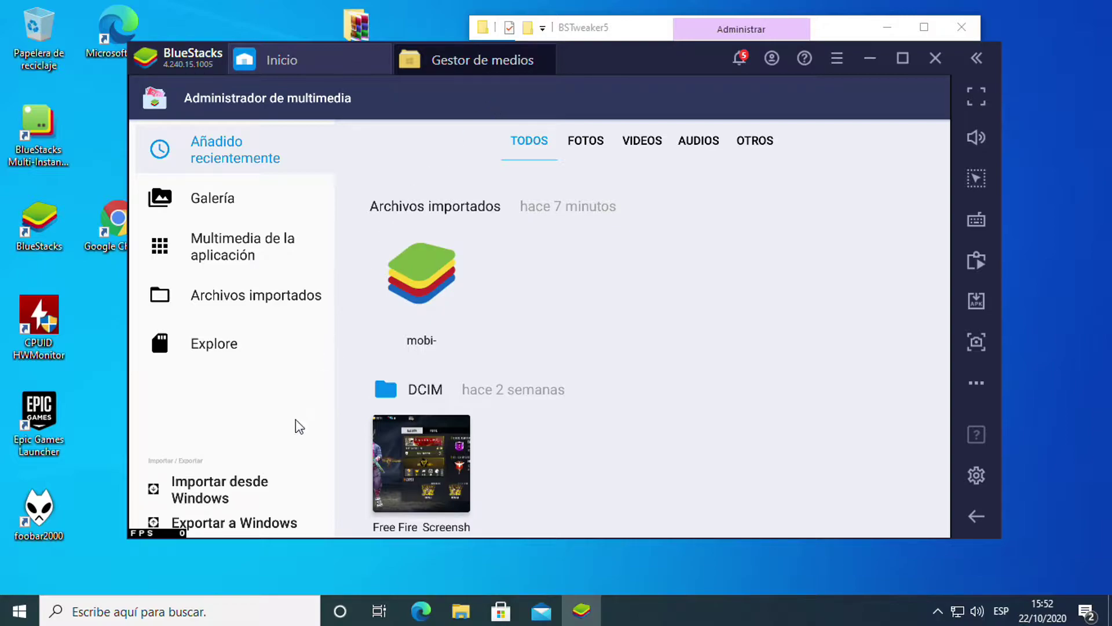
Import the mobi-omegacentauri-red-pro file from Windows, found in the Pack para Optimizar msi App Player folder inside the desktop's MSI folder
left_click(223, 499)
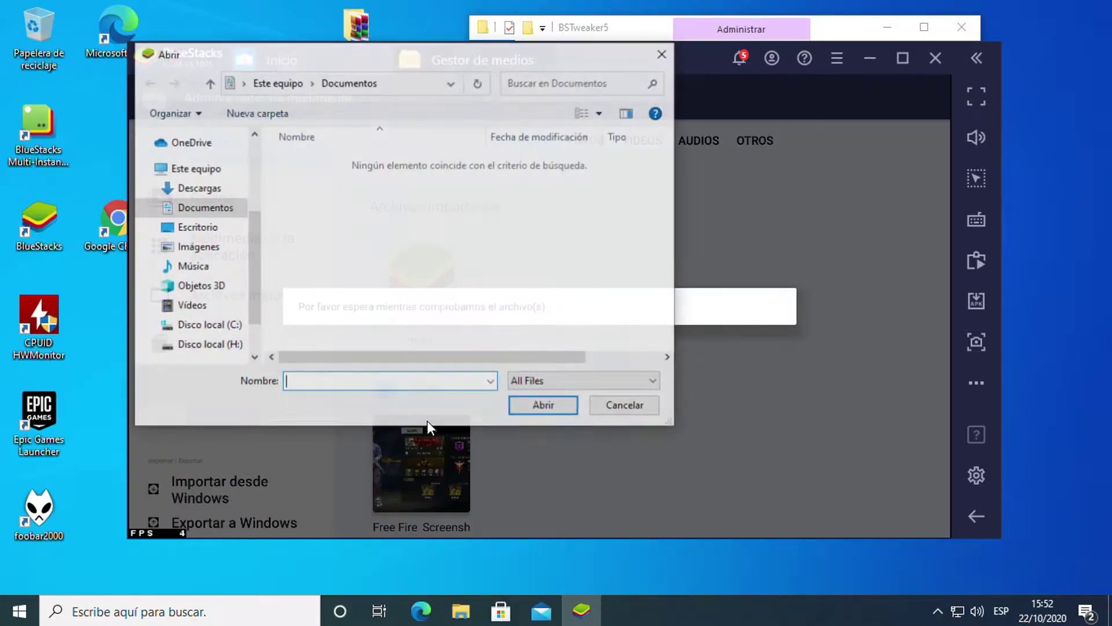
left_click(200, 227)
double_click(316, 165)
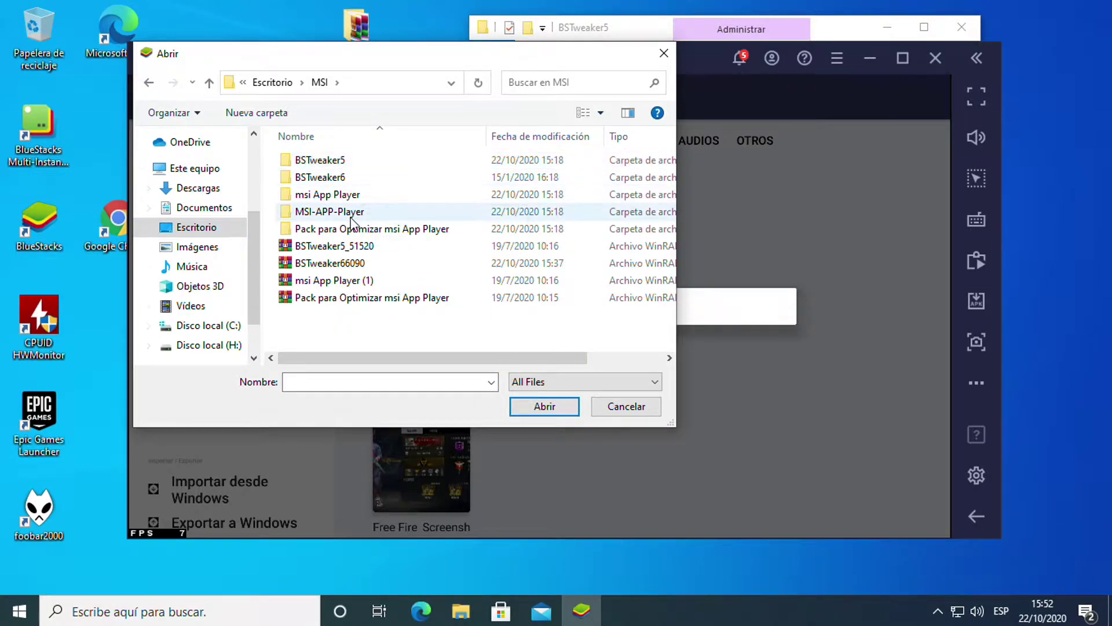
double_click(421, 229)
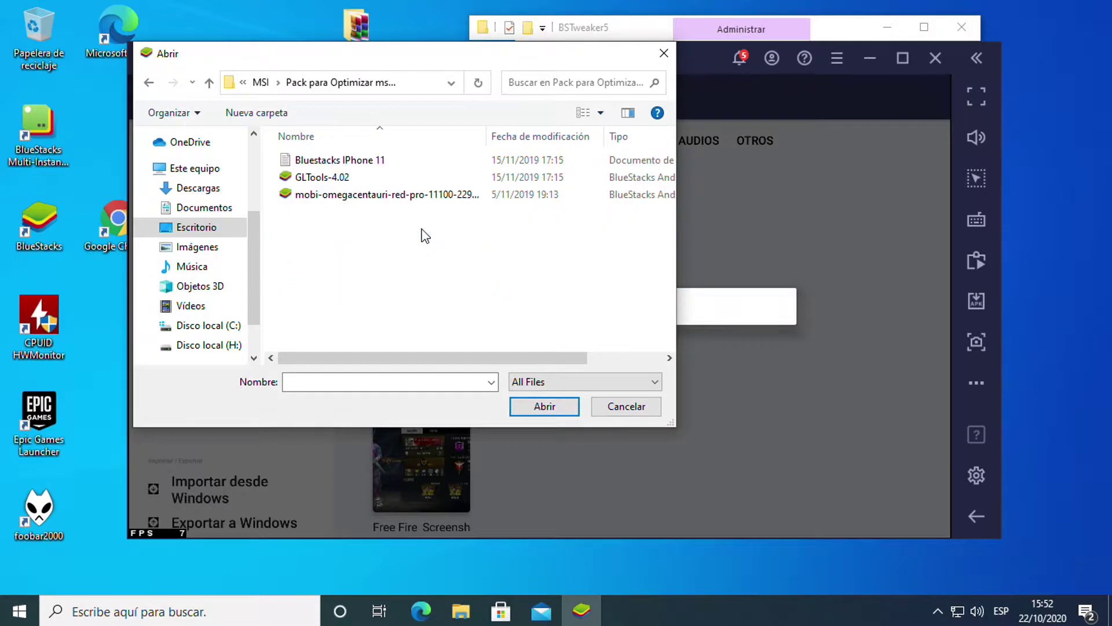
left_click(372, 197)
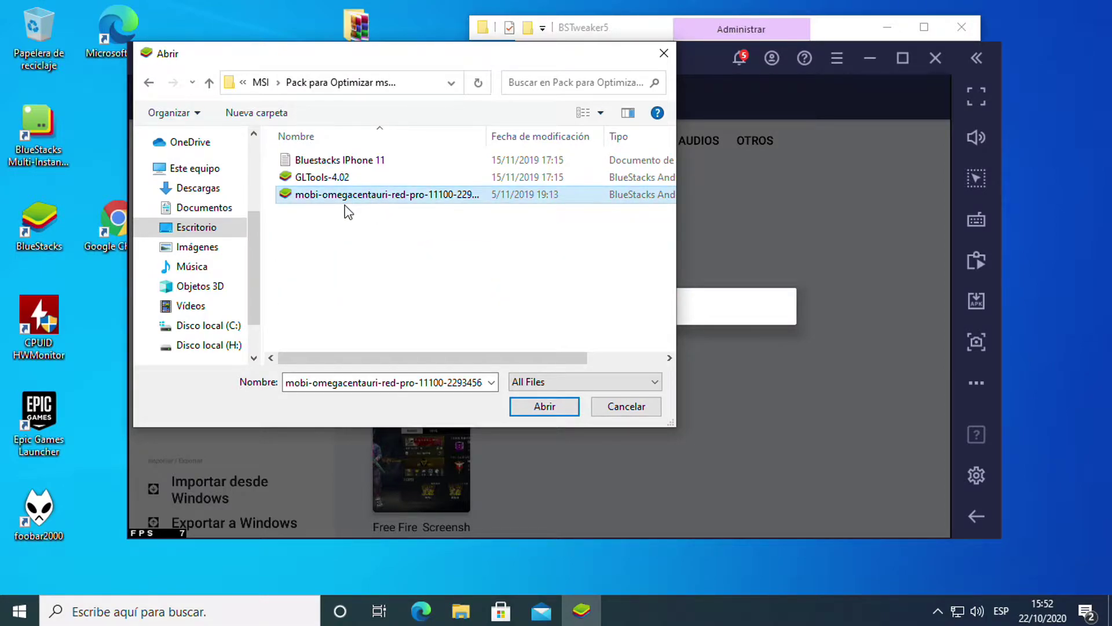
left_click(544, 407)
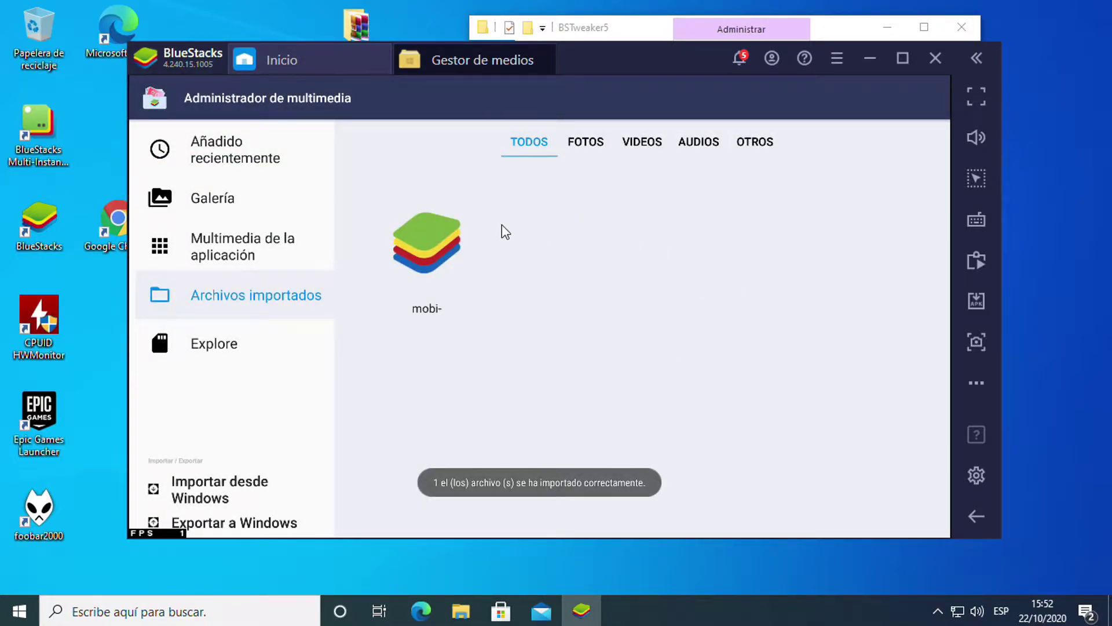
Install Color Changer Pro from the imported mobi file and close the media manager
left_click(427, 264)
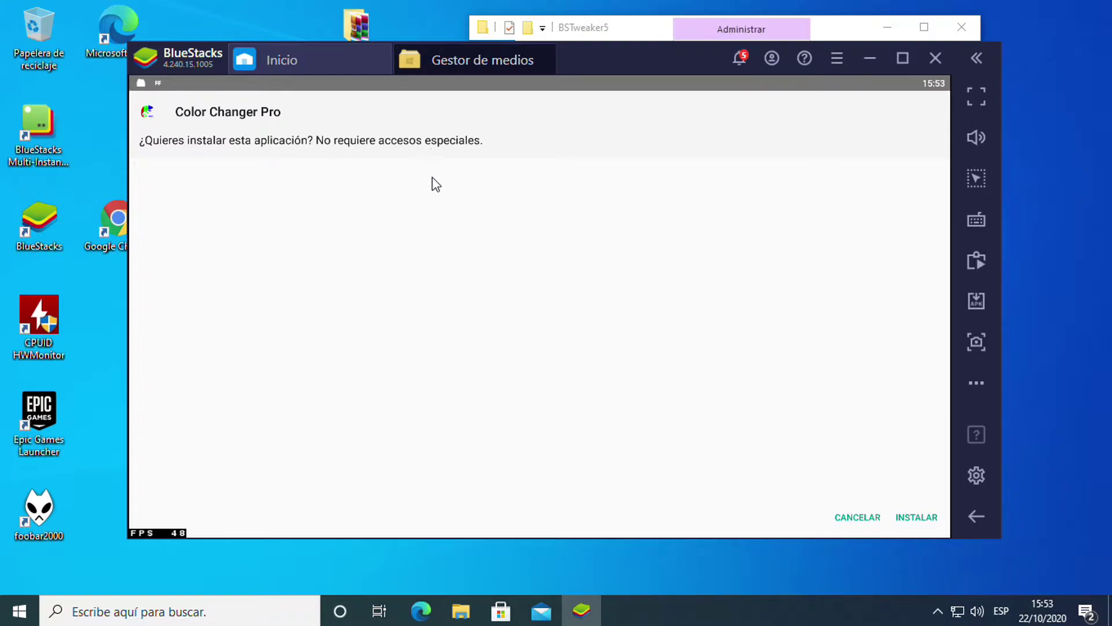
left_click(921, 518)
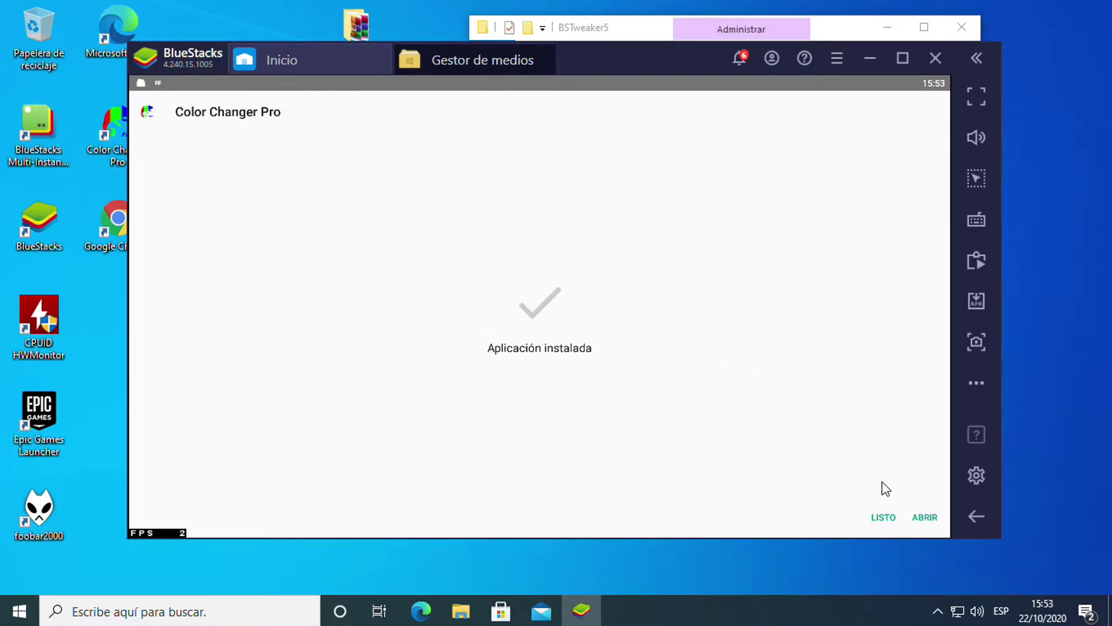
left_click(888, 515)
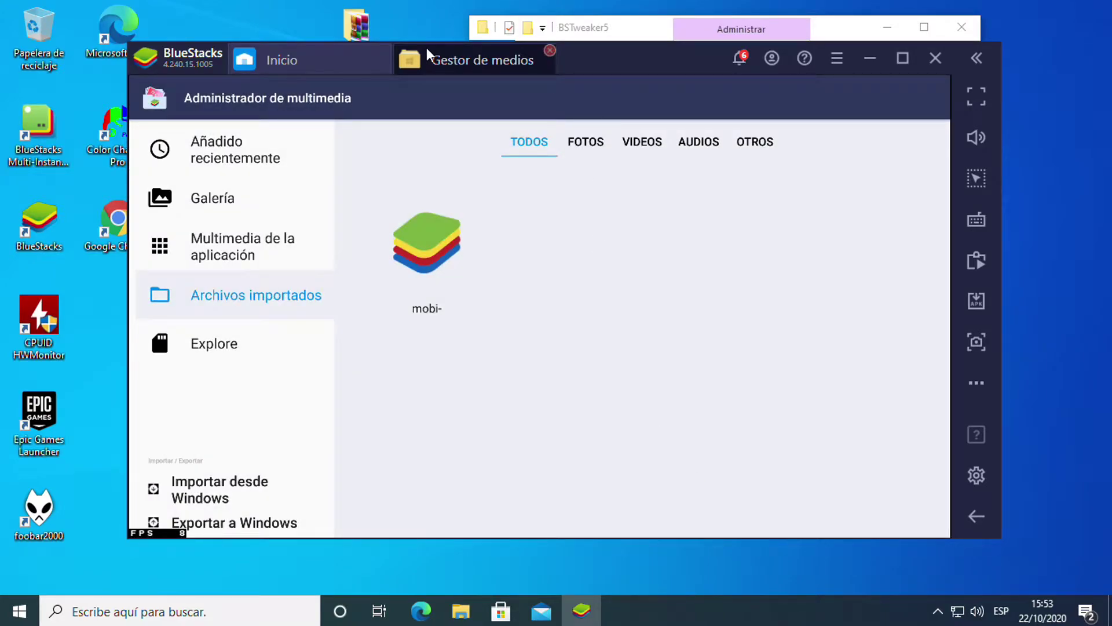
left_click(550, 51)
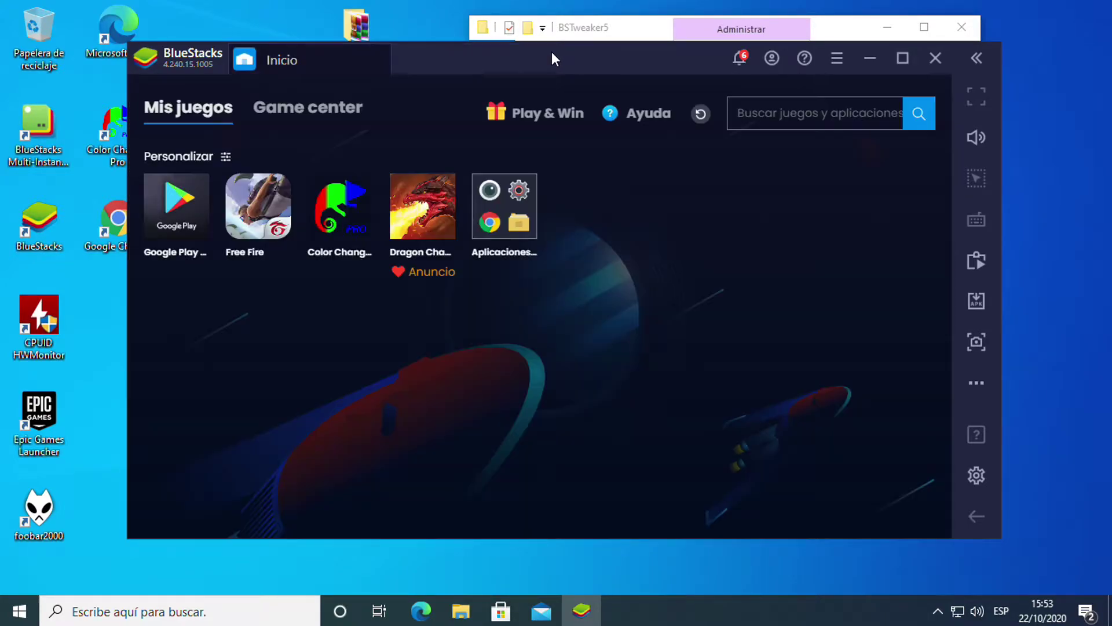
Launch Color Changer Pro, accept the updates notice, and turn off further SuperSU warnings
left_click(342, 206)
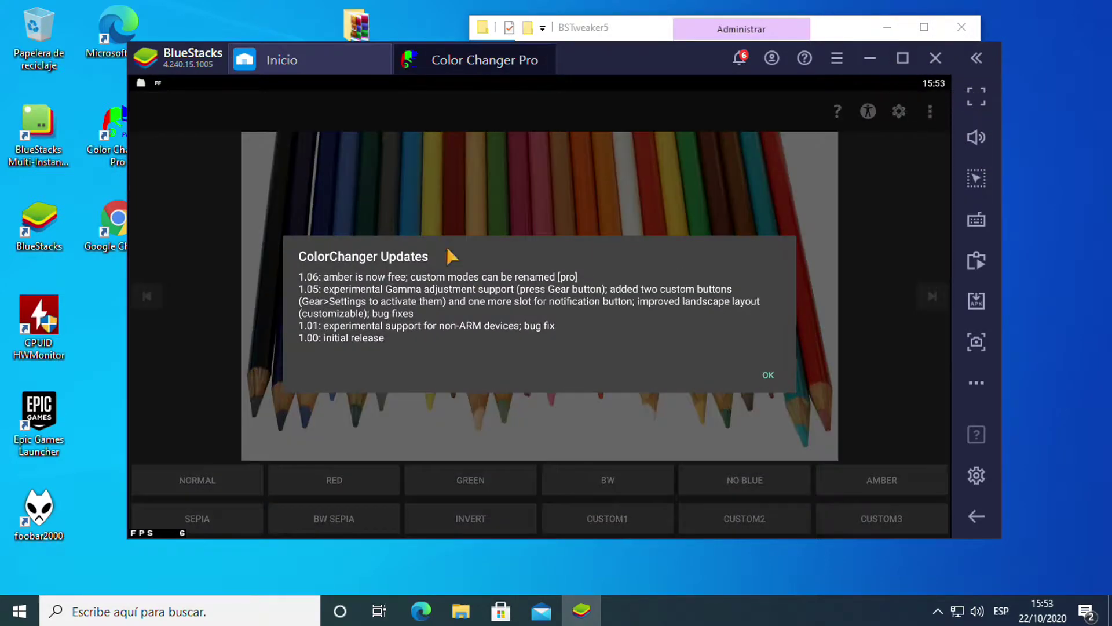
left_click(771, 372)
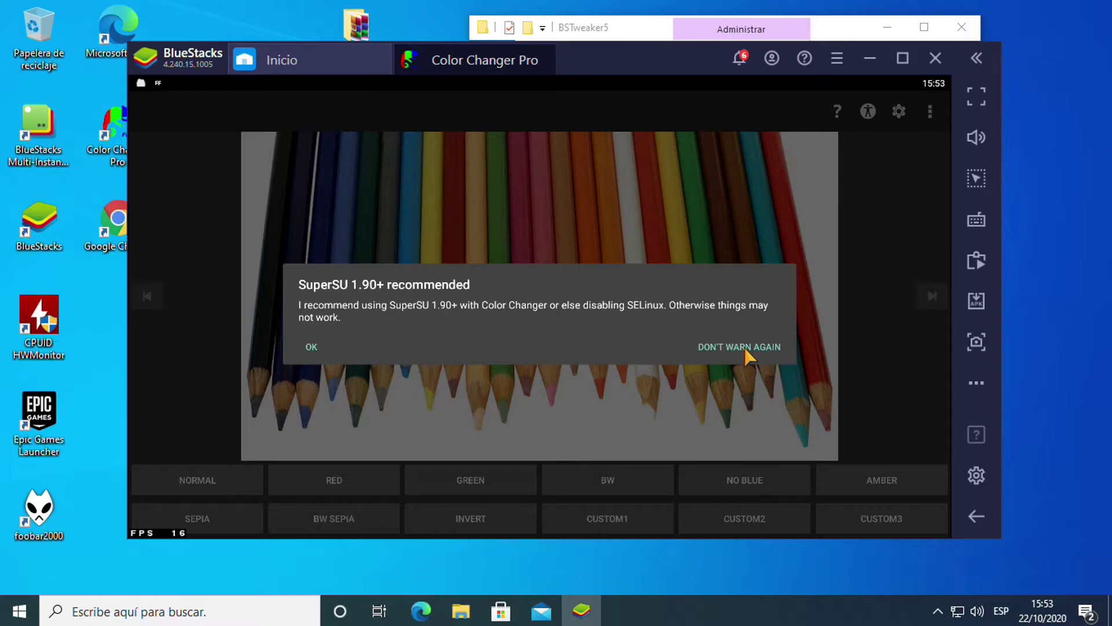
left_click(745, 347)
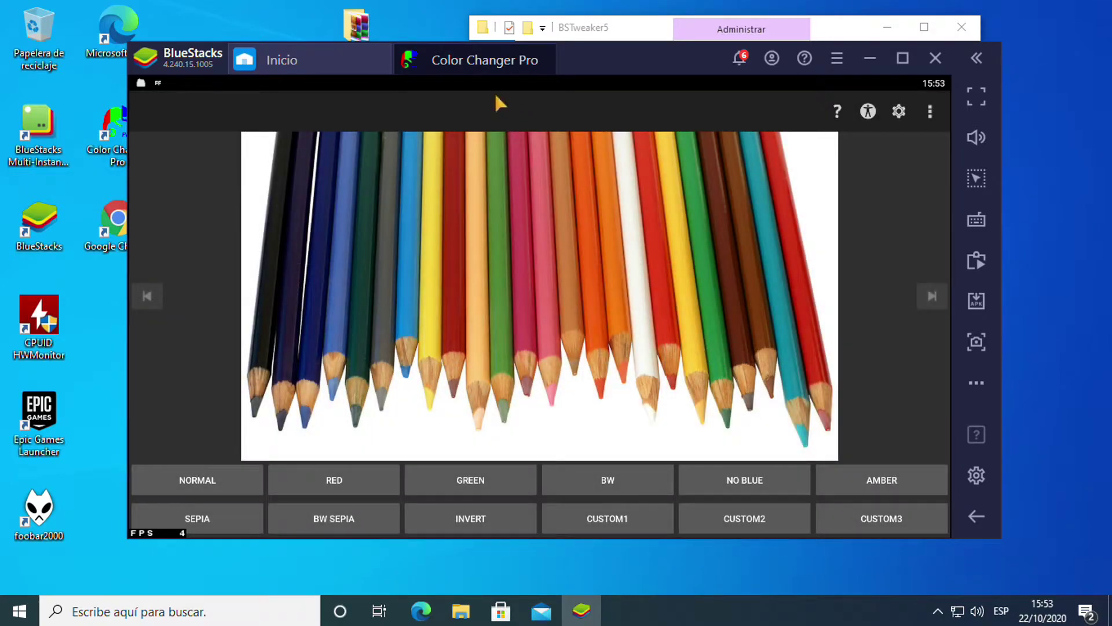
Set the saturation of the Custom1 colour mode to 2,00, save the mode, and dismiss the custom settings notice
left_click(617, 520)
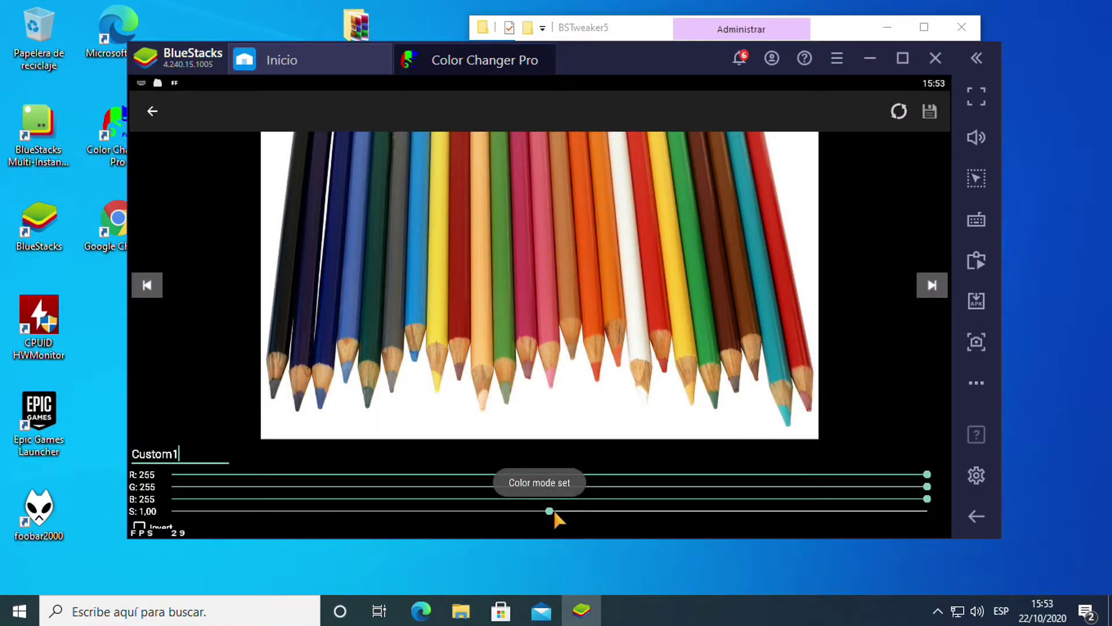
left_click_drag(552, 511, 1018, 503)
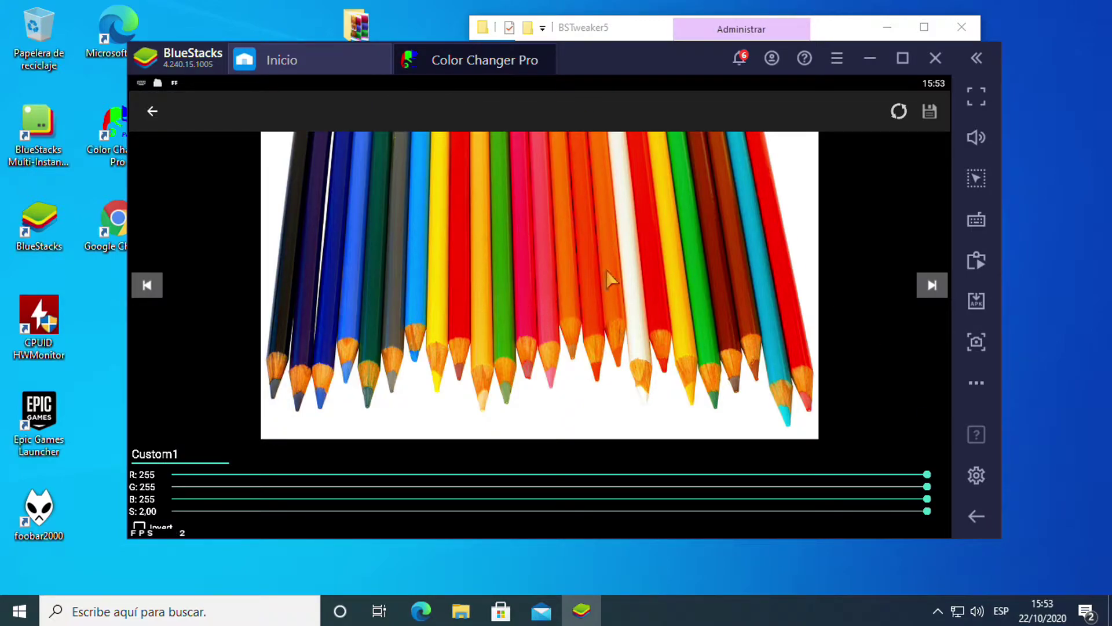
left_click(930, 112)
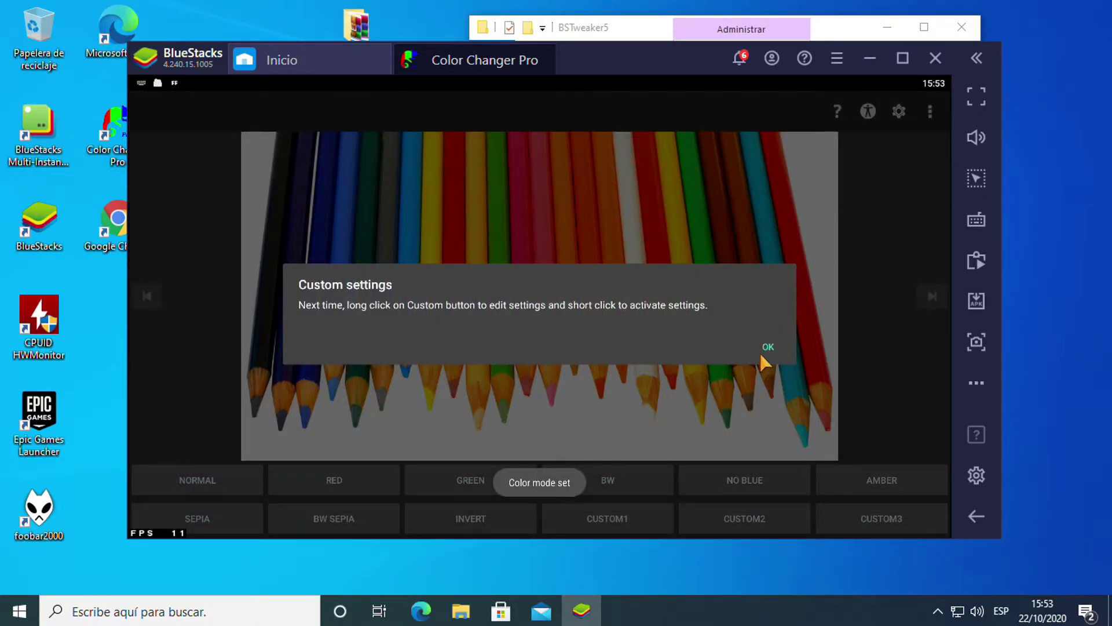
left_click(773, 345)
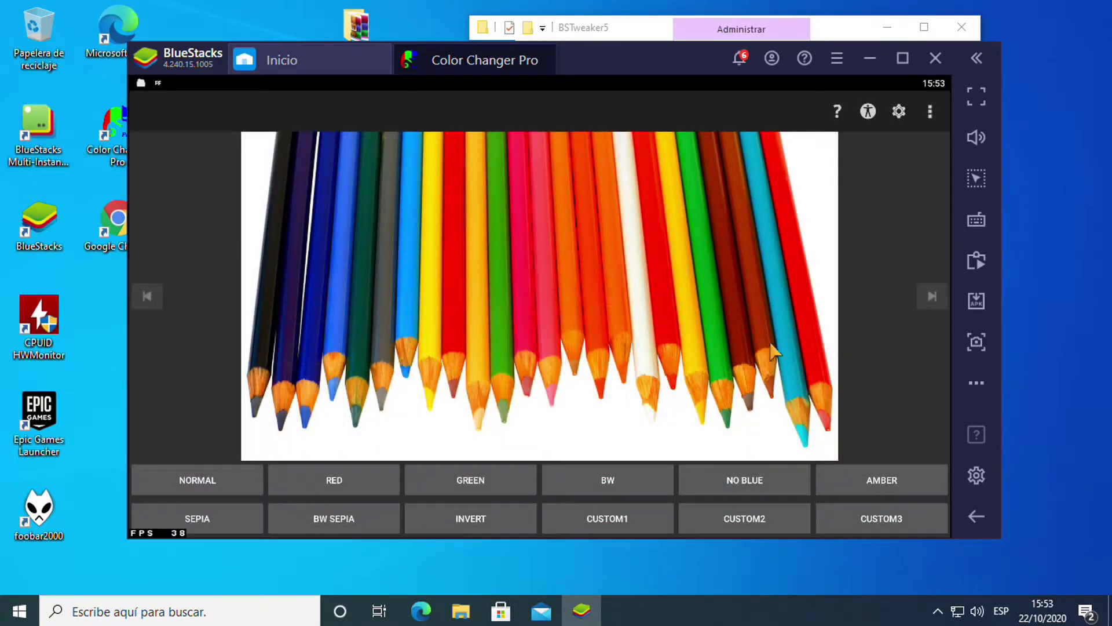
Close Color Changer Pro, launch Free Fire from the Mis juegos page, and enter the game lobby
left_click(550, 50)
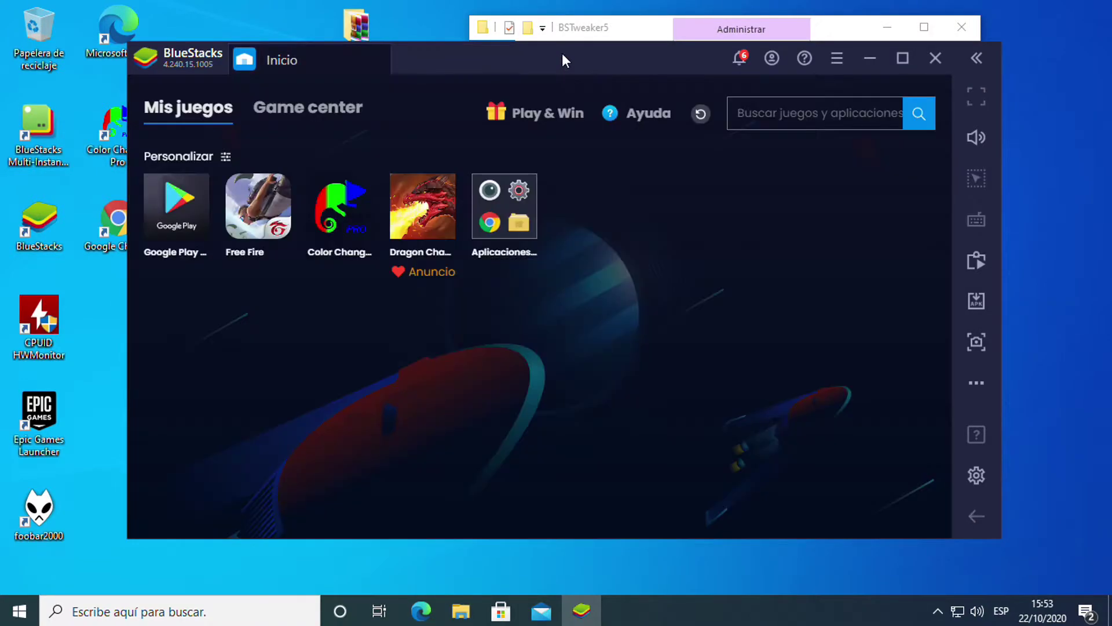
left_click(261, 216)
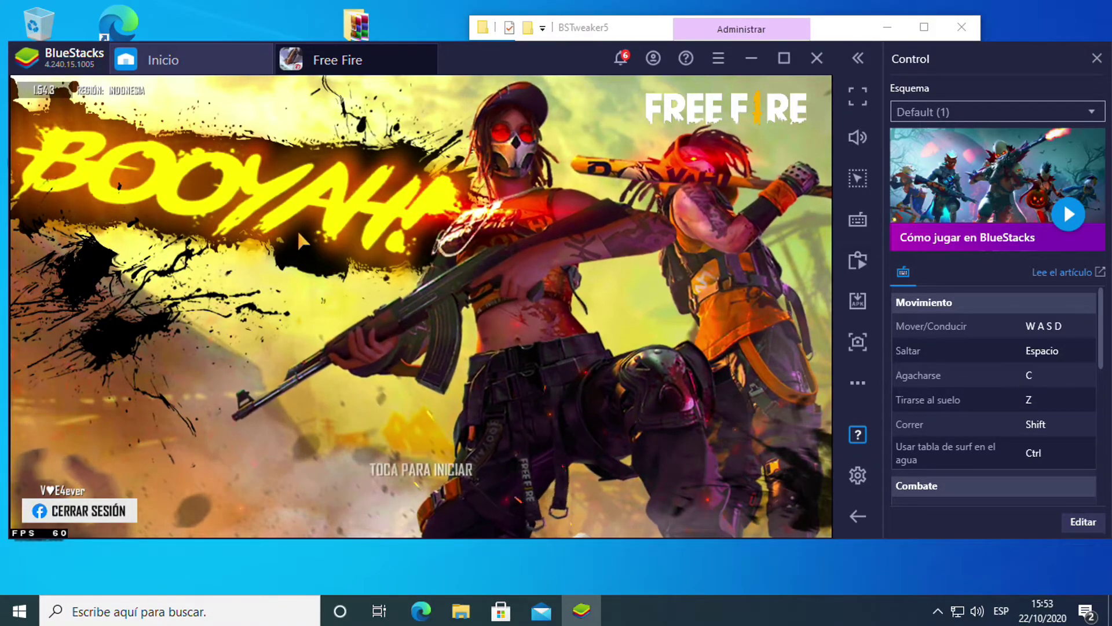
left_click(294, 275)
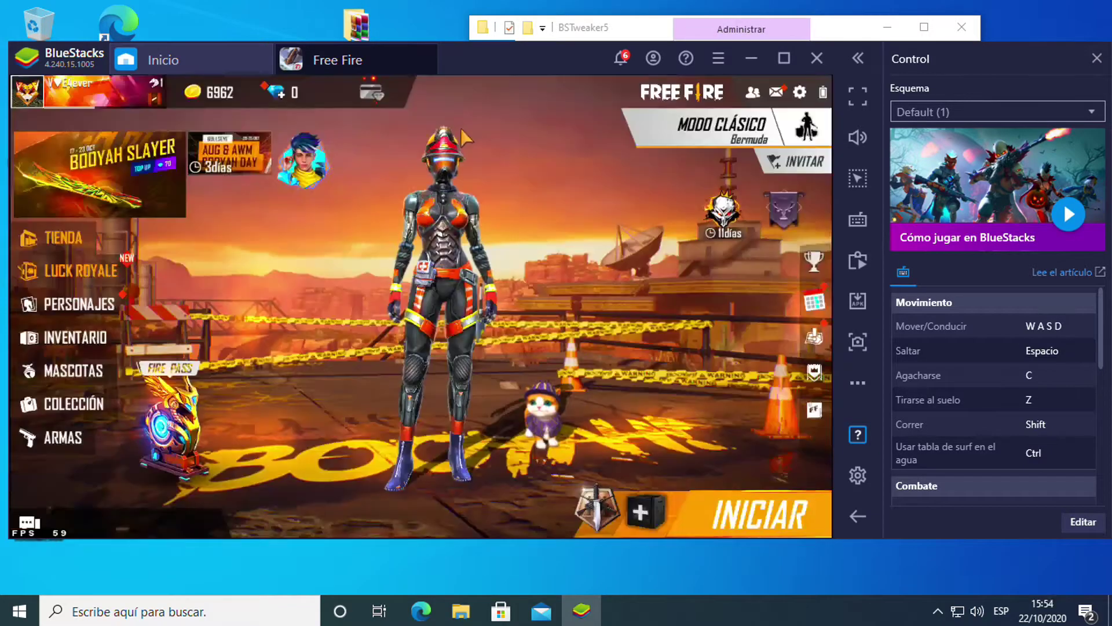
Examine the Booyah Day event pages, including Evo Gun Token, Dragon Scale Token and KSHMR x Free Fire, and return to the lobby
left_click(816, 304)
left_click(84, 315)
left_click(72, 362)
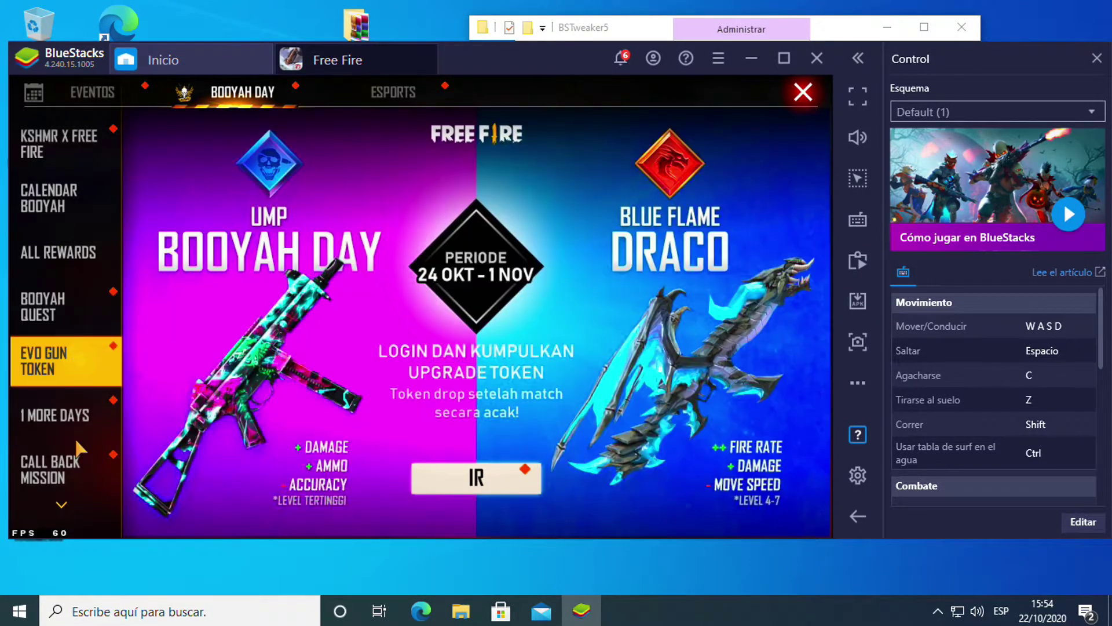
left_click(76, 443)
scroll(86, 275, "down", 3)
left_click(67, 426)
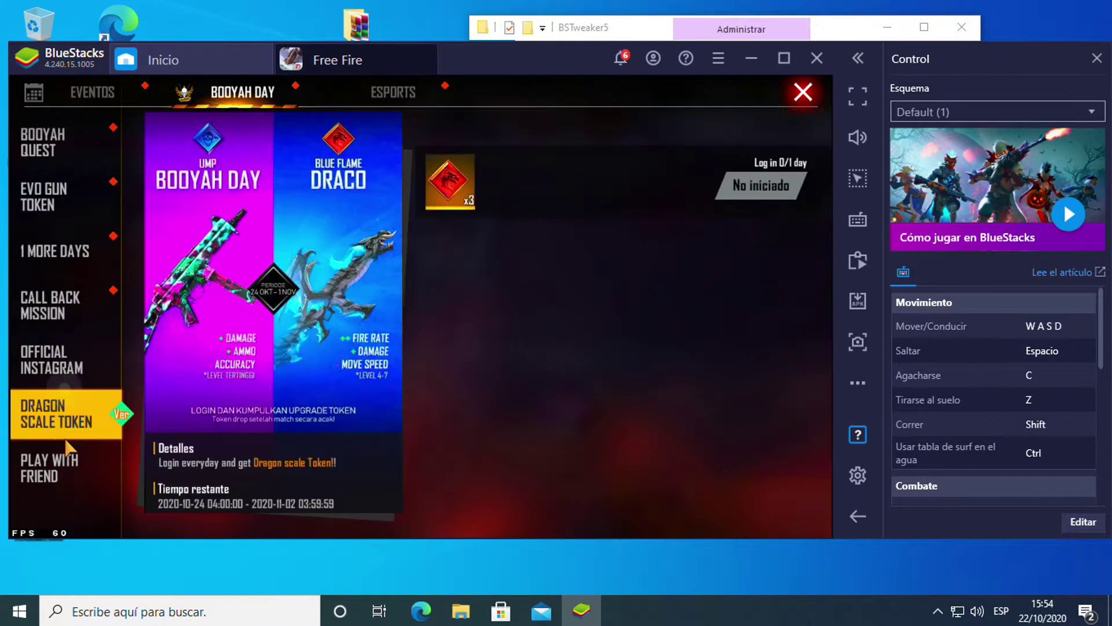
left_click(84, 260)
scroll(87, 272, "up", 3)
left_click(79, 148)
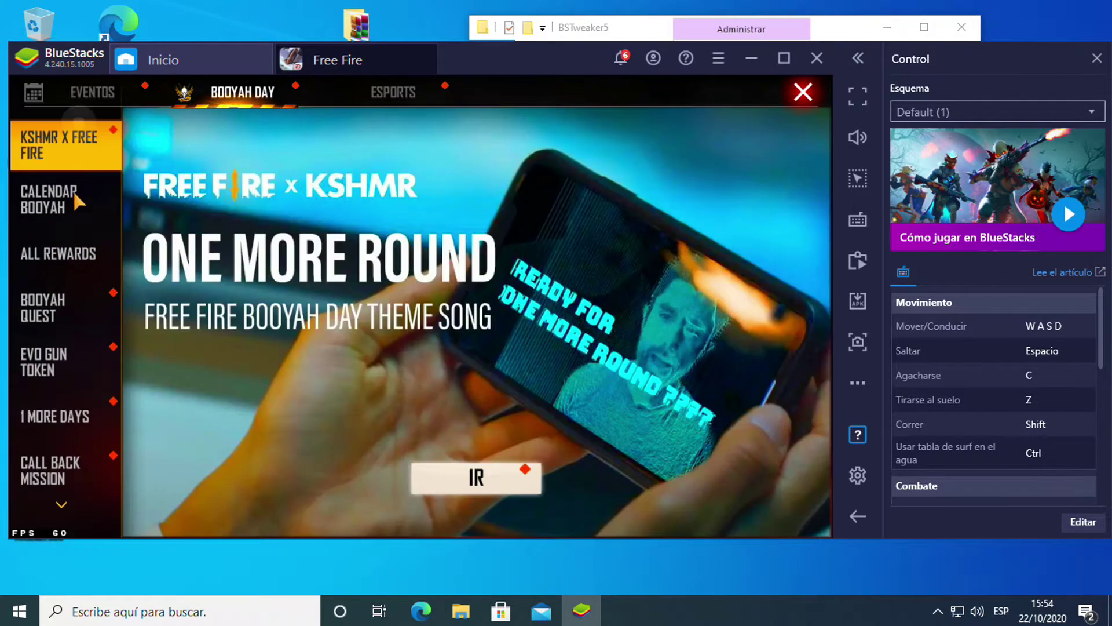
scroll(72, 206, "down", 1)
left_click(74, 258)
left_click(77, 312)
left_click(82, 365)
left_click(74, 413)
left_click(802, 92)
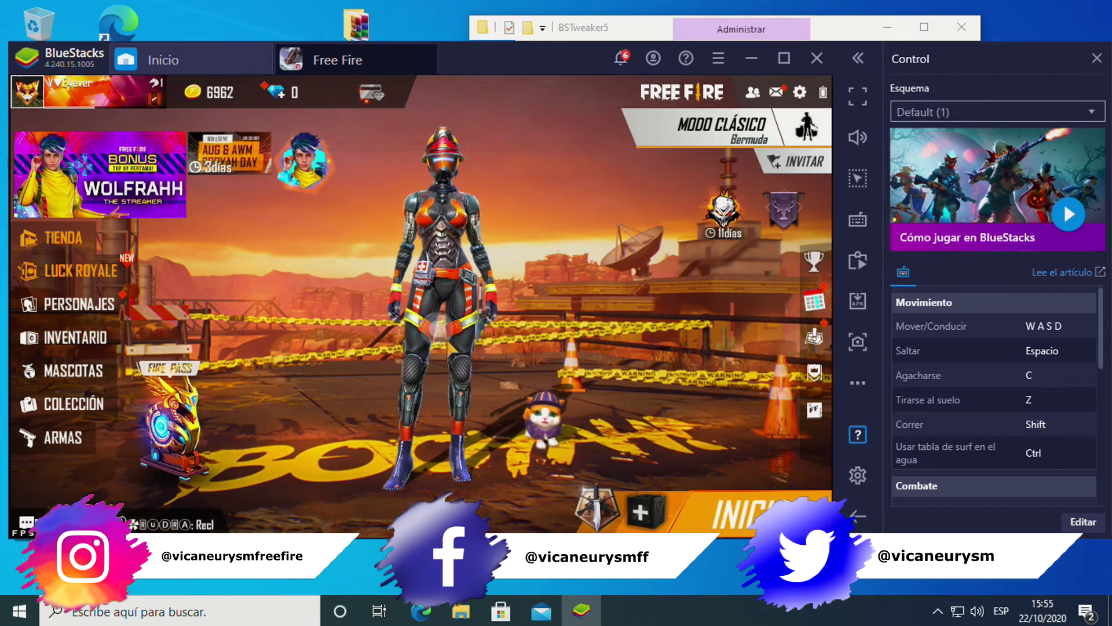
left_click(462, 375)
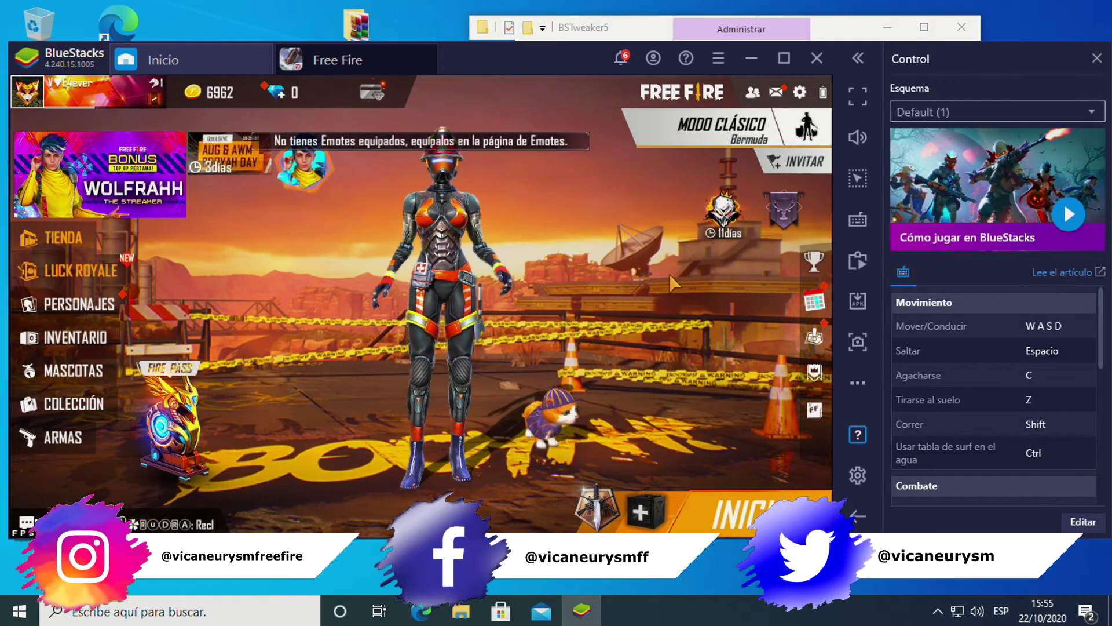